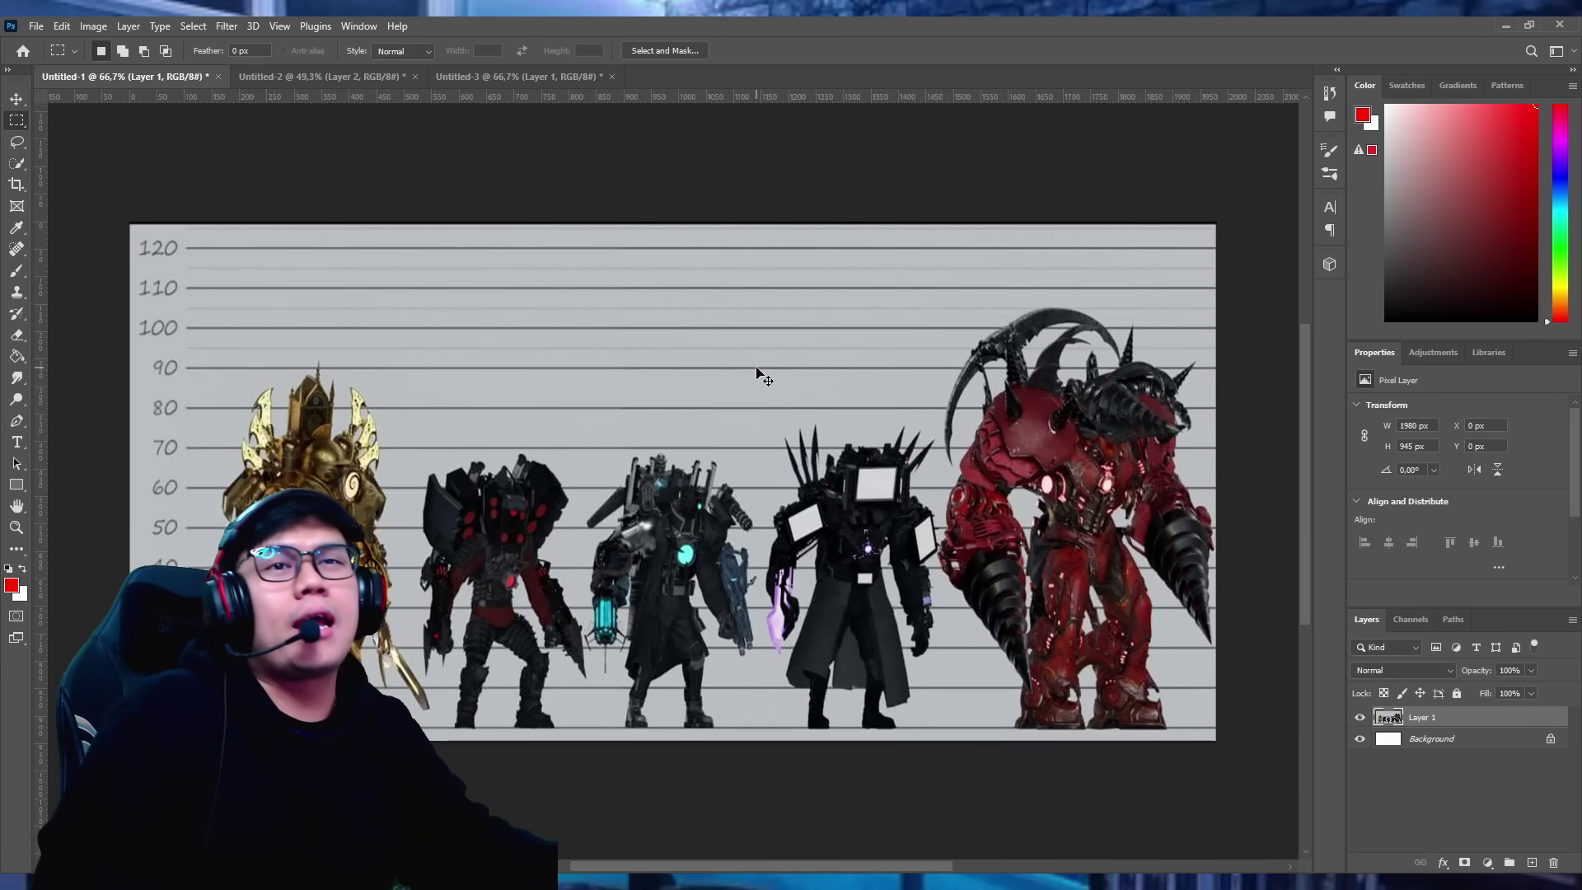
- Look over the 1800 m mech size chart in Untitled-2 and the 300 m armoured figure chart in Untitled-3
{"action": "key", "text": "ctrl+Tab"}
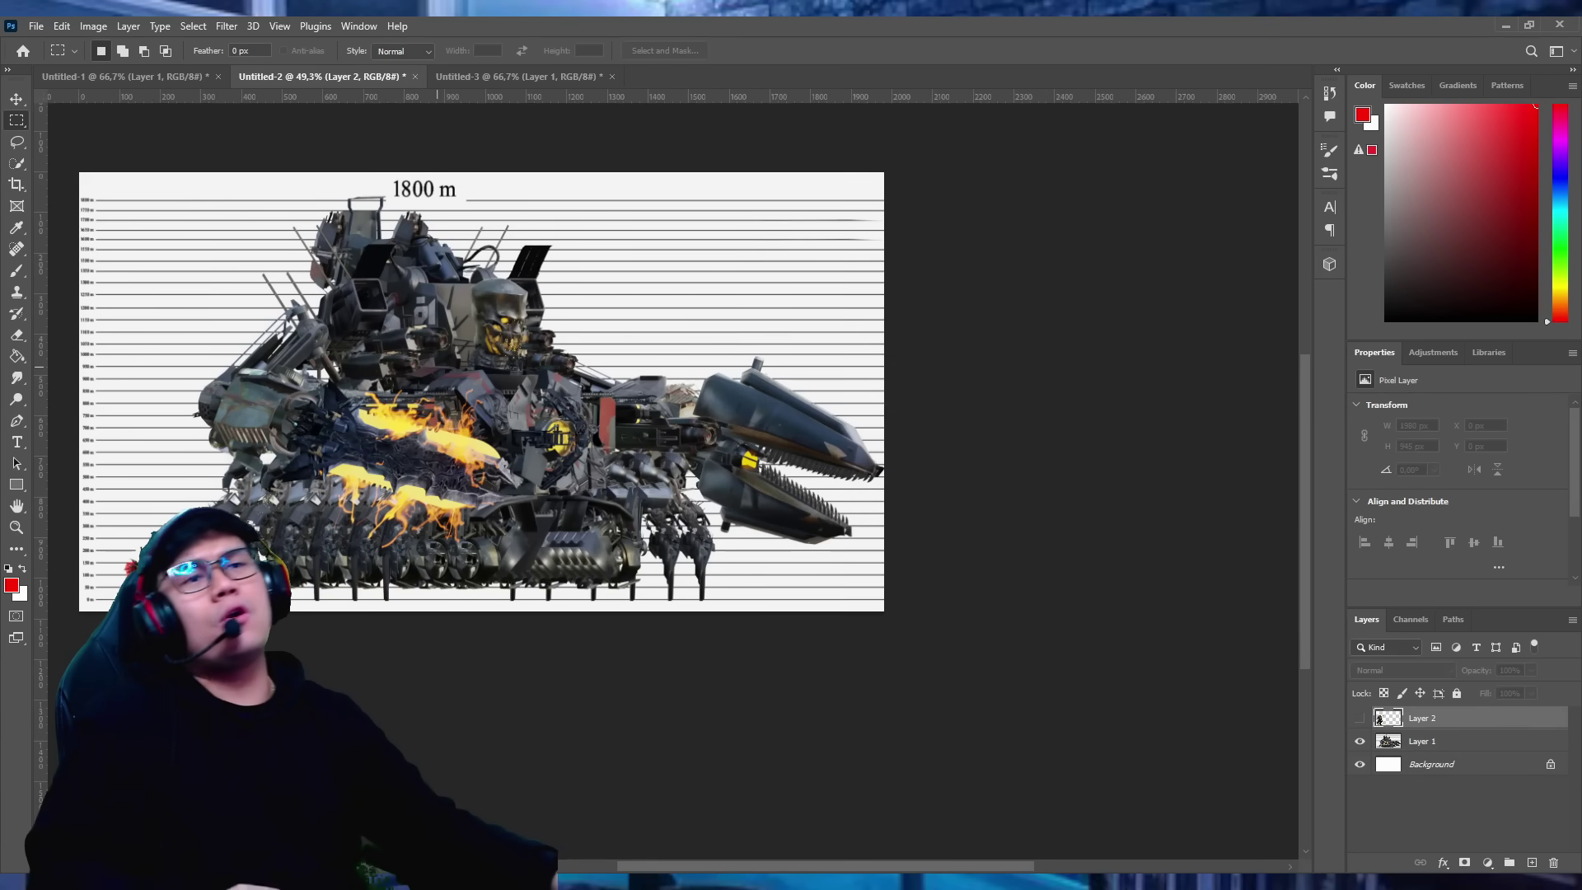
{"action": "scroll", "coordinate": [416, 432], "scroll_direction": "left", "scroll_amount": 3}
{"action": "scroll", "coordinate": [520, 493], "scroll_direction": "up", "scroll_amount": 2}
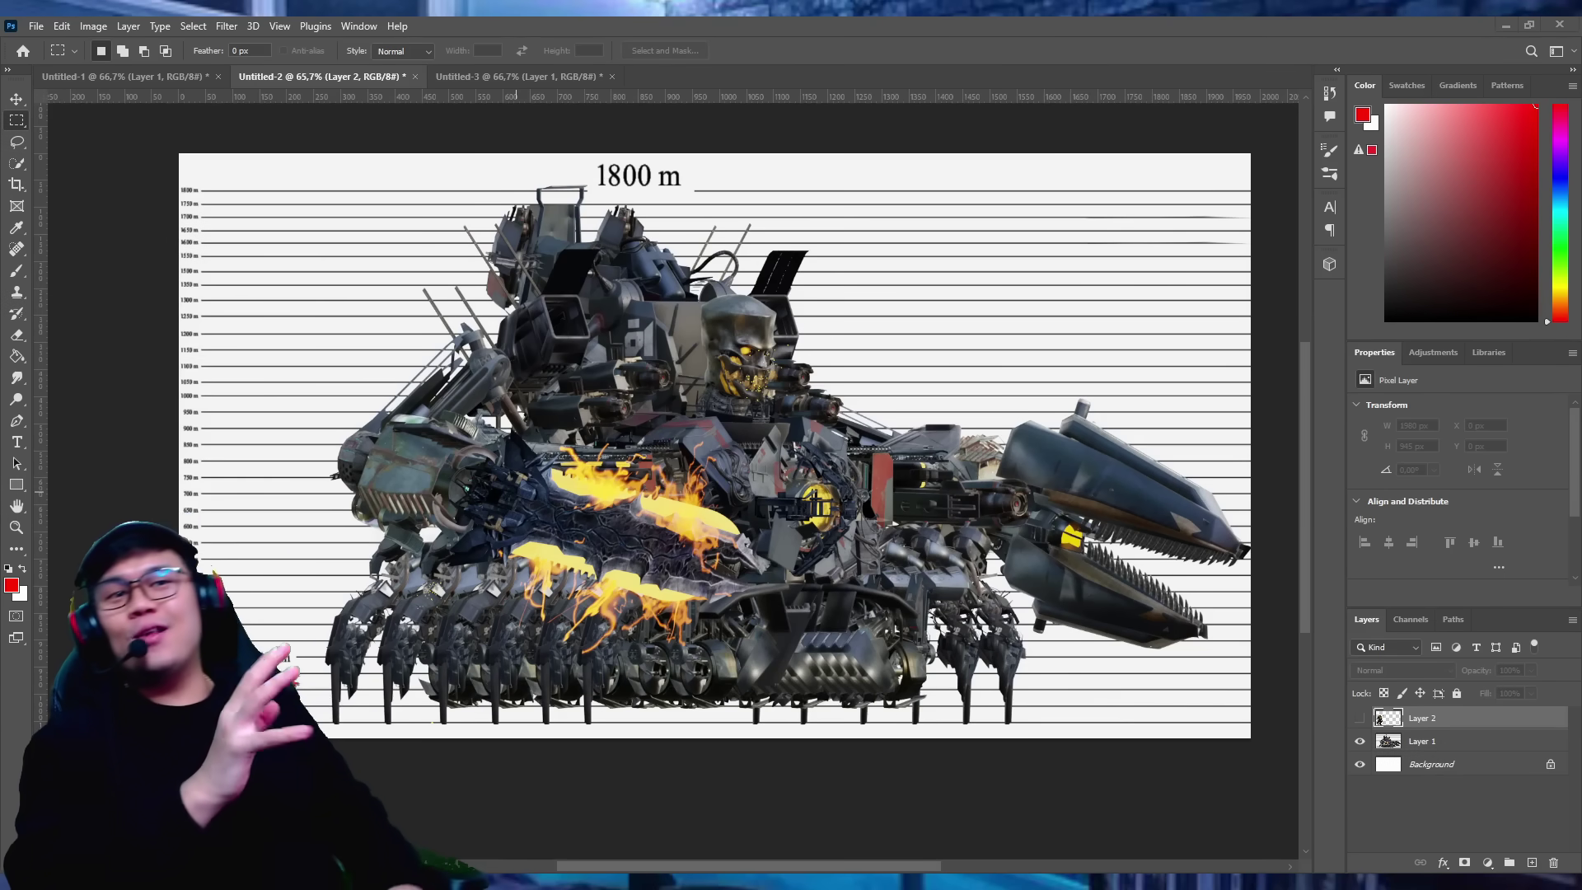
{"action": "scroll", "coordinate": [624, 494], "scroll_direction": "left", "scroll_amount": 2}
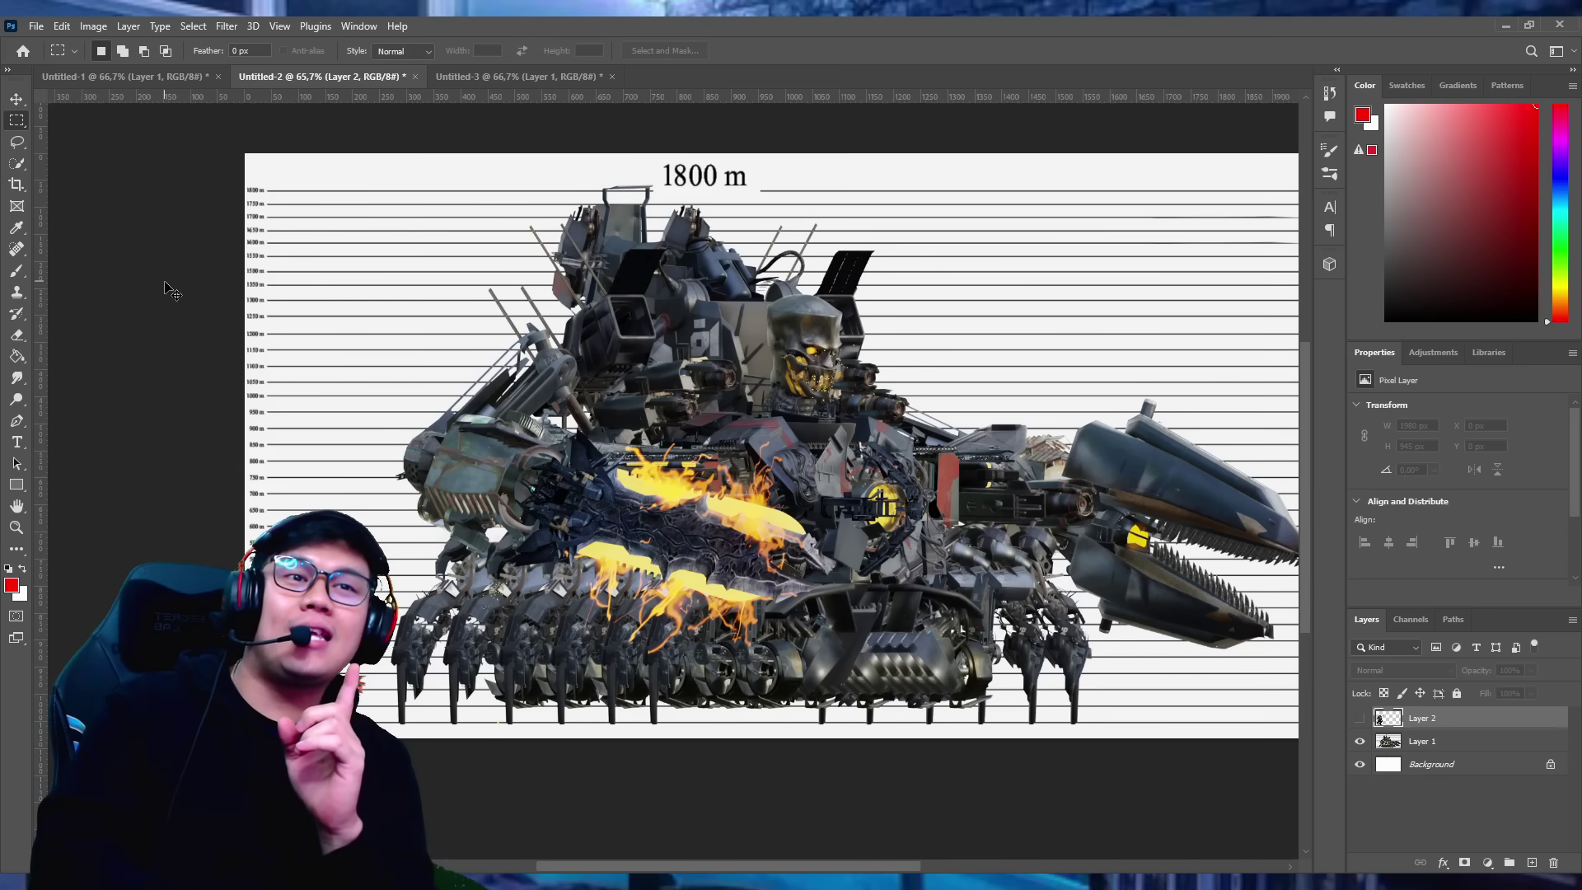
{"action": "key", "text": "ctrl+Tab"}
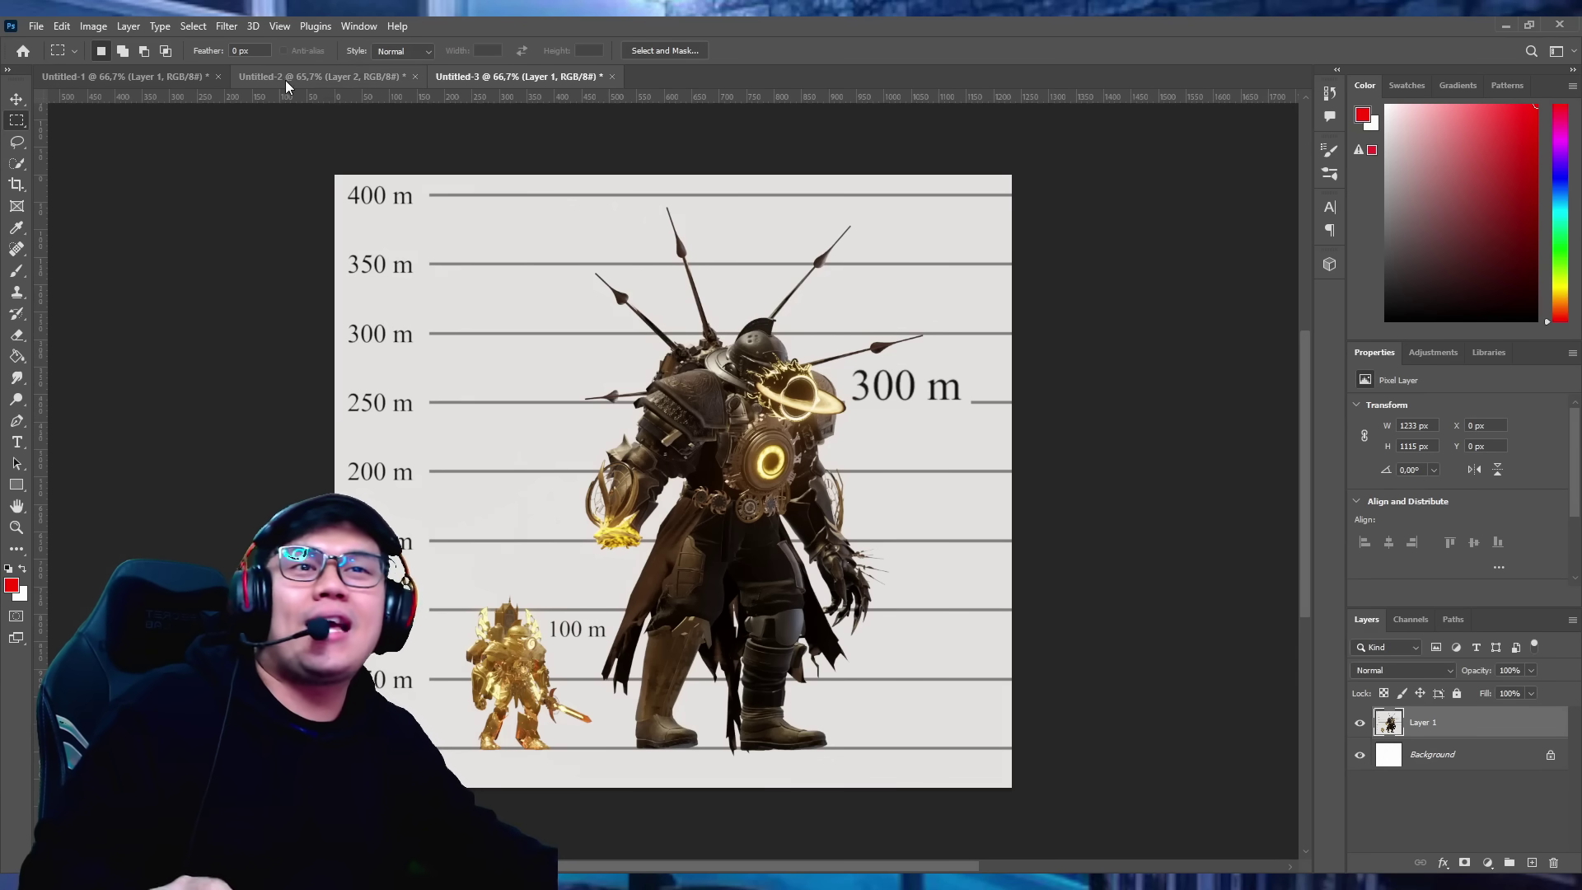
- In Untitled-2, move the mech chart on Layer 1 to the right, to about X 450 px
{"action": "left_click", "coordinate": [355, 77]}
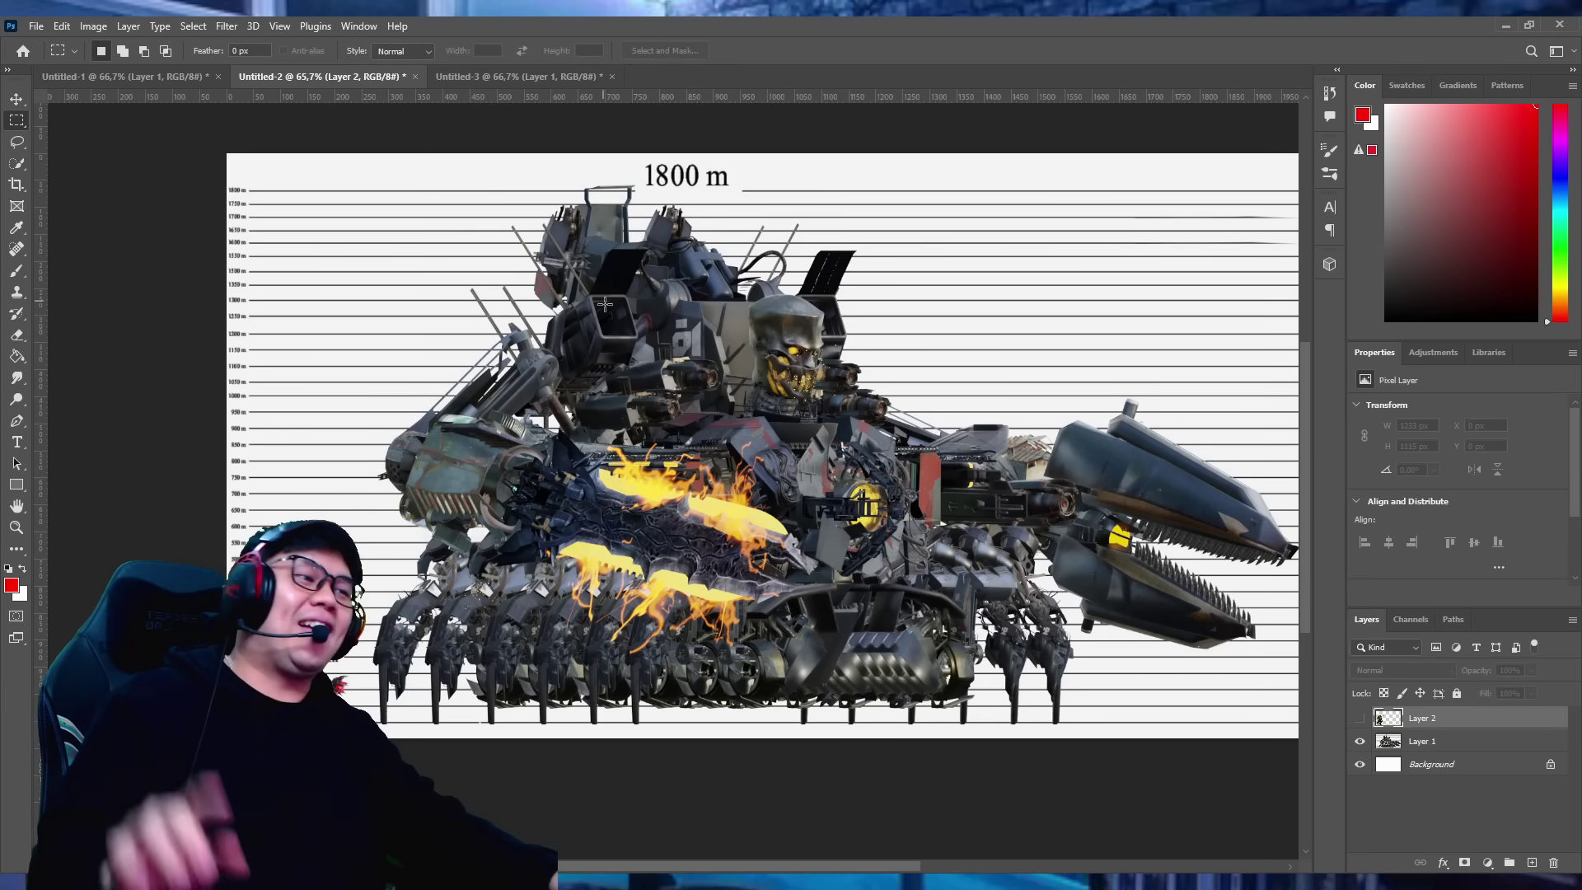
{"action": "left_click", "coordinate": [19, 102]}
{"action": "left_click", "coordinate": [561, 365]}
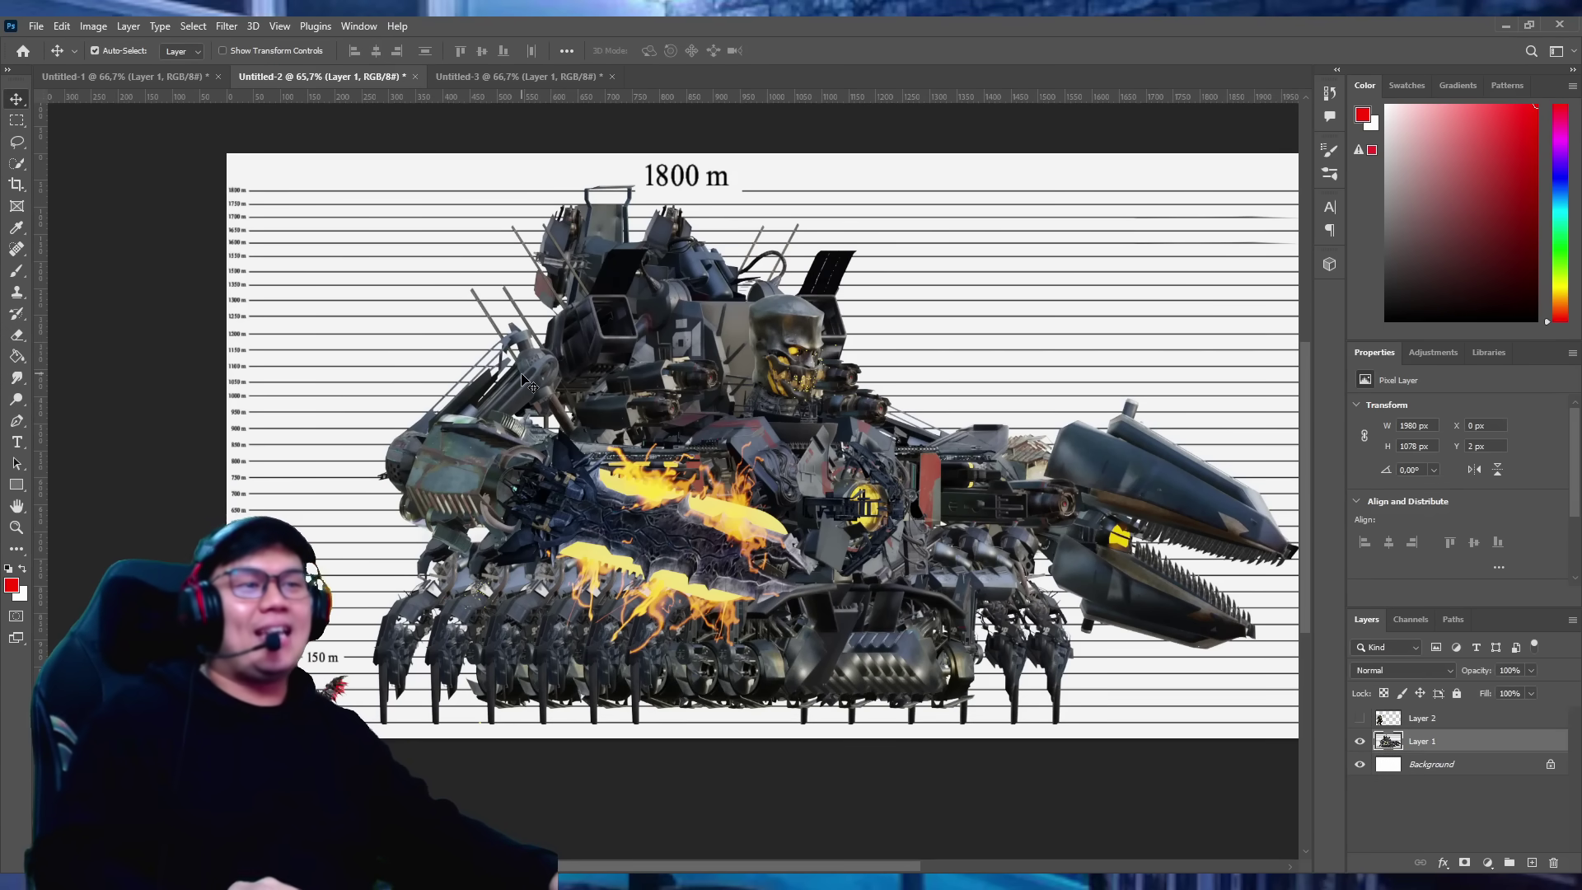
{"action": "left_click_drag", "start_coordinate": [524, 381], "coordinate": [765, 397]}
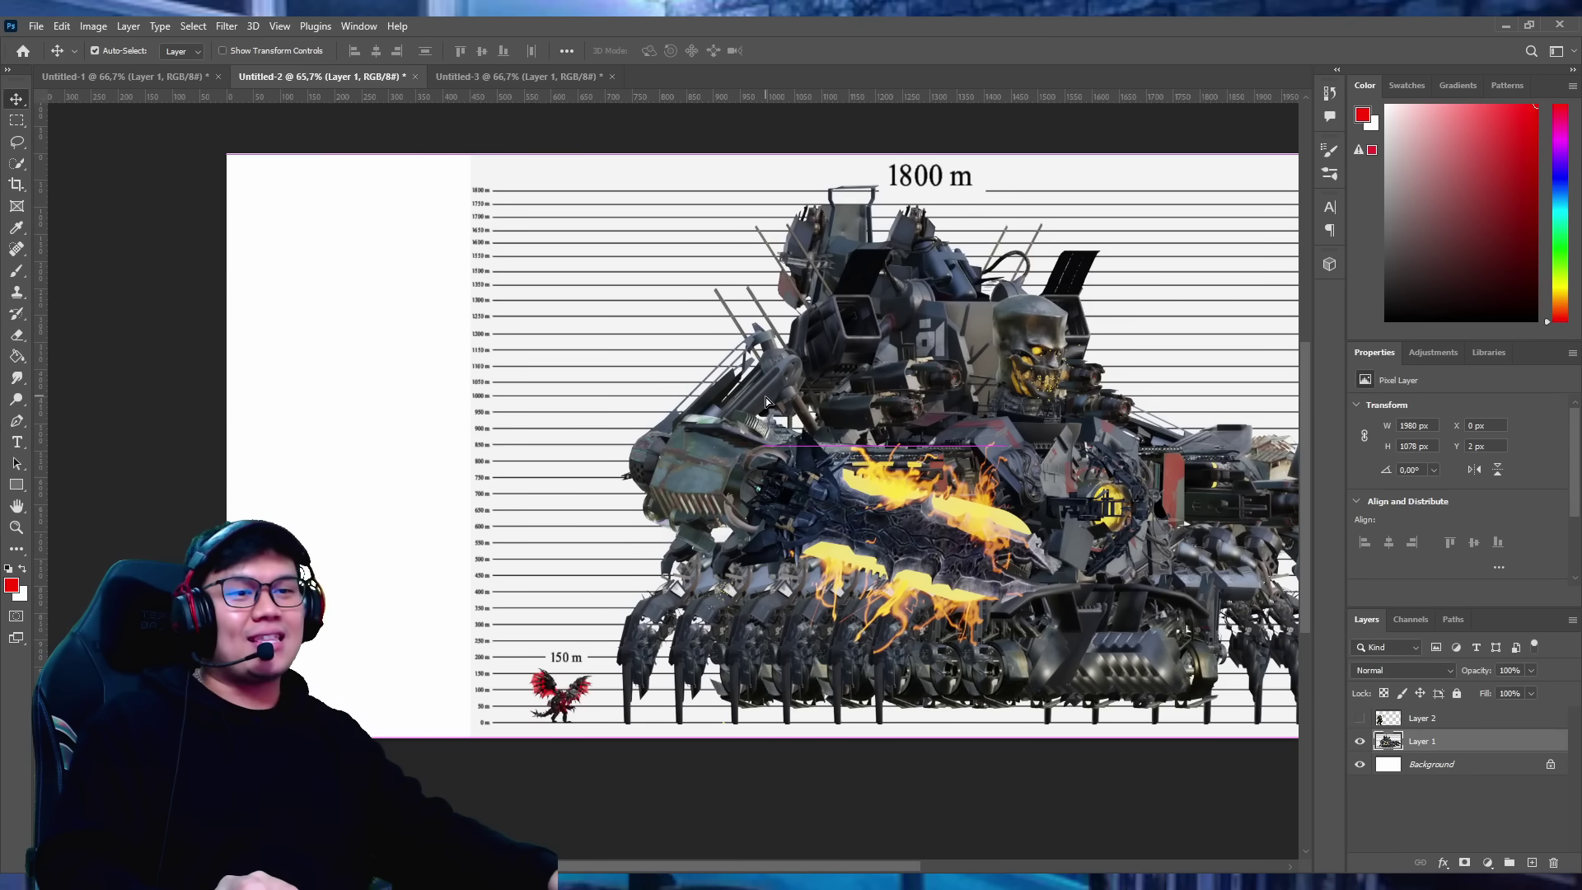
- Show Layer 2, scale its armoured figure down to about 327 × 416 px and move it right to about X 183 px
{"action": "left_click", "coordinate": [1360, 720]}
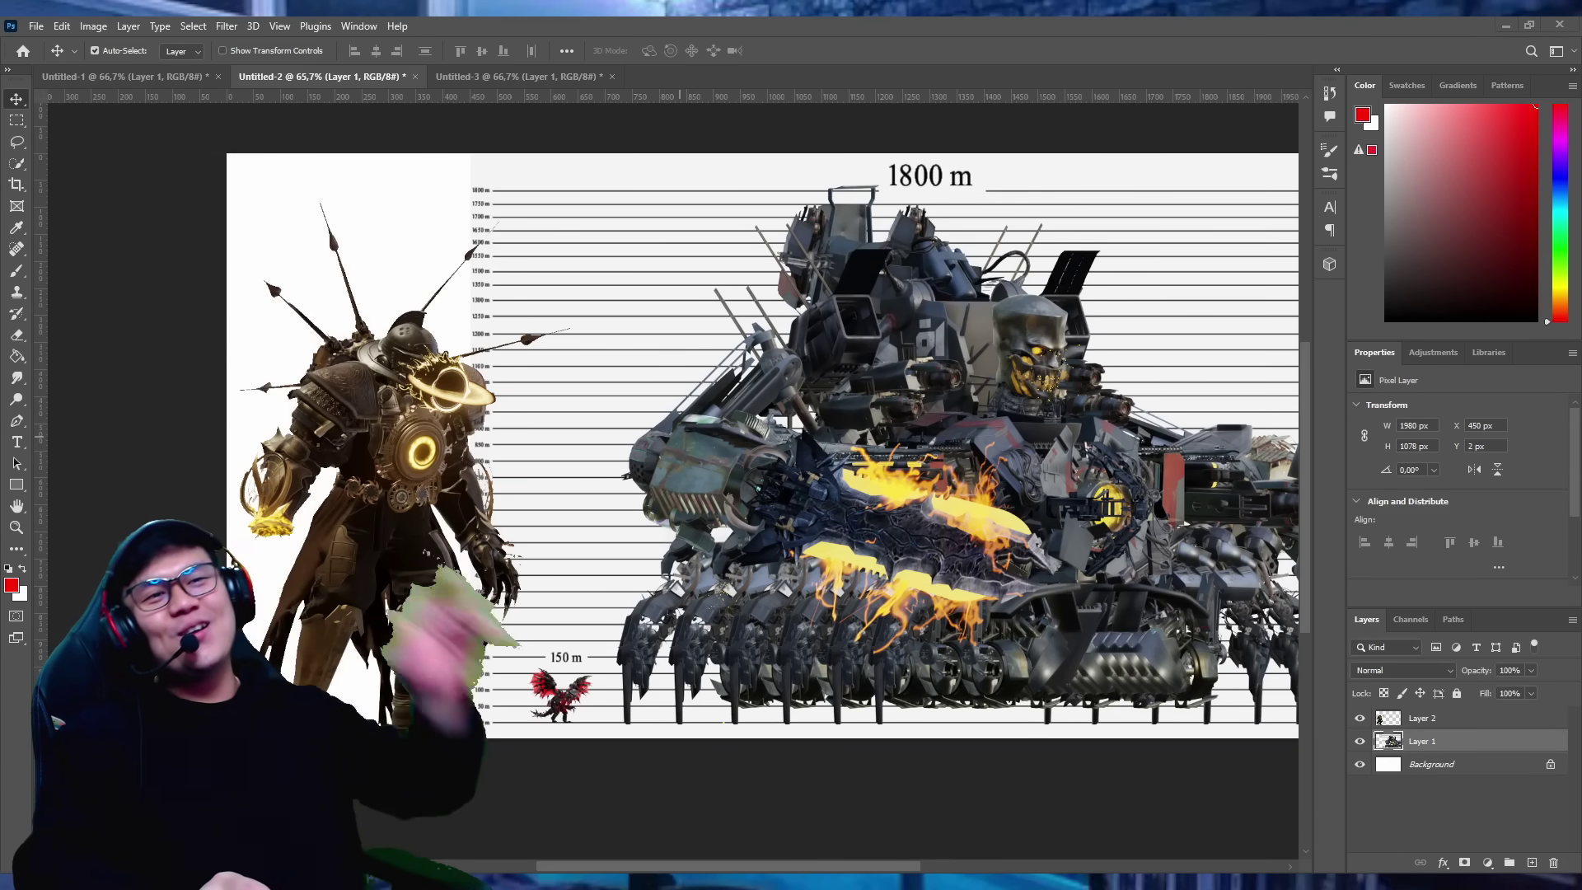
{"action": "left_click", "coordinate": [431, 425]}
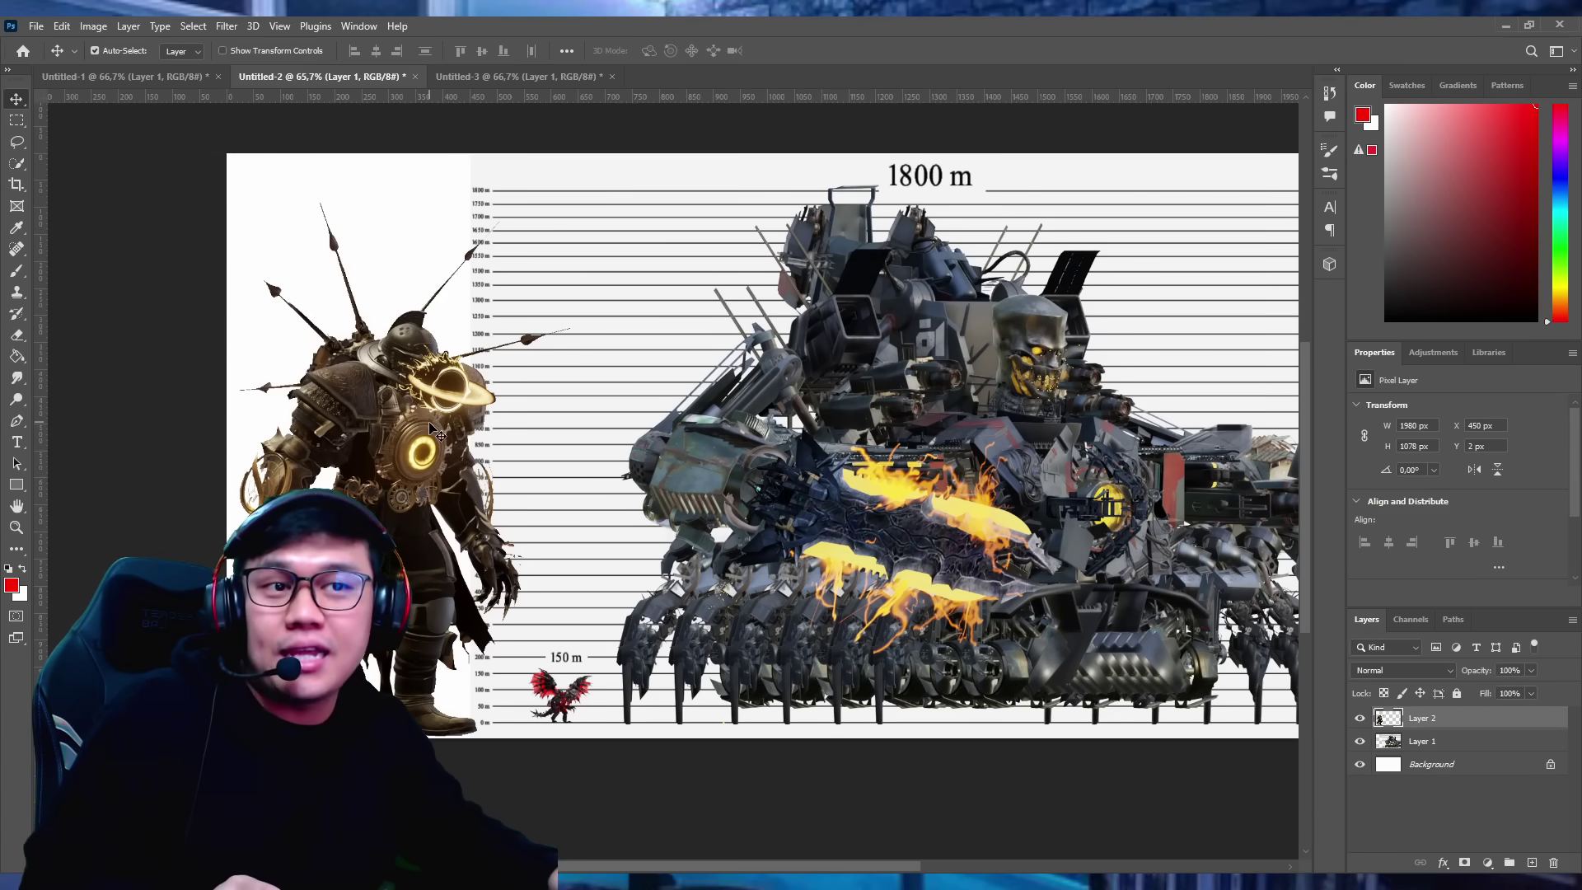
{"action": "scroll", "coordinate": [541, 365], "scroll_direction": "up", "scroll_amount": 3}
{"action": "scroll", "coordinate": [547, 321], "scroll_direction": "down", "scroll_amount": 3}
{"action": "scroll", "coordinate": [541, 364], "scroll_direction": "up", "scroll_amount": 1}
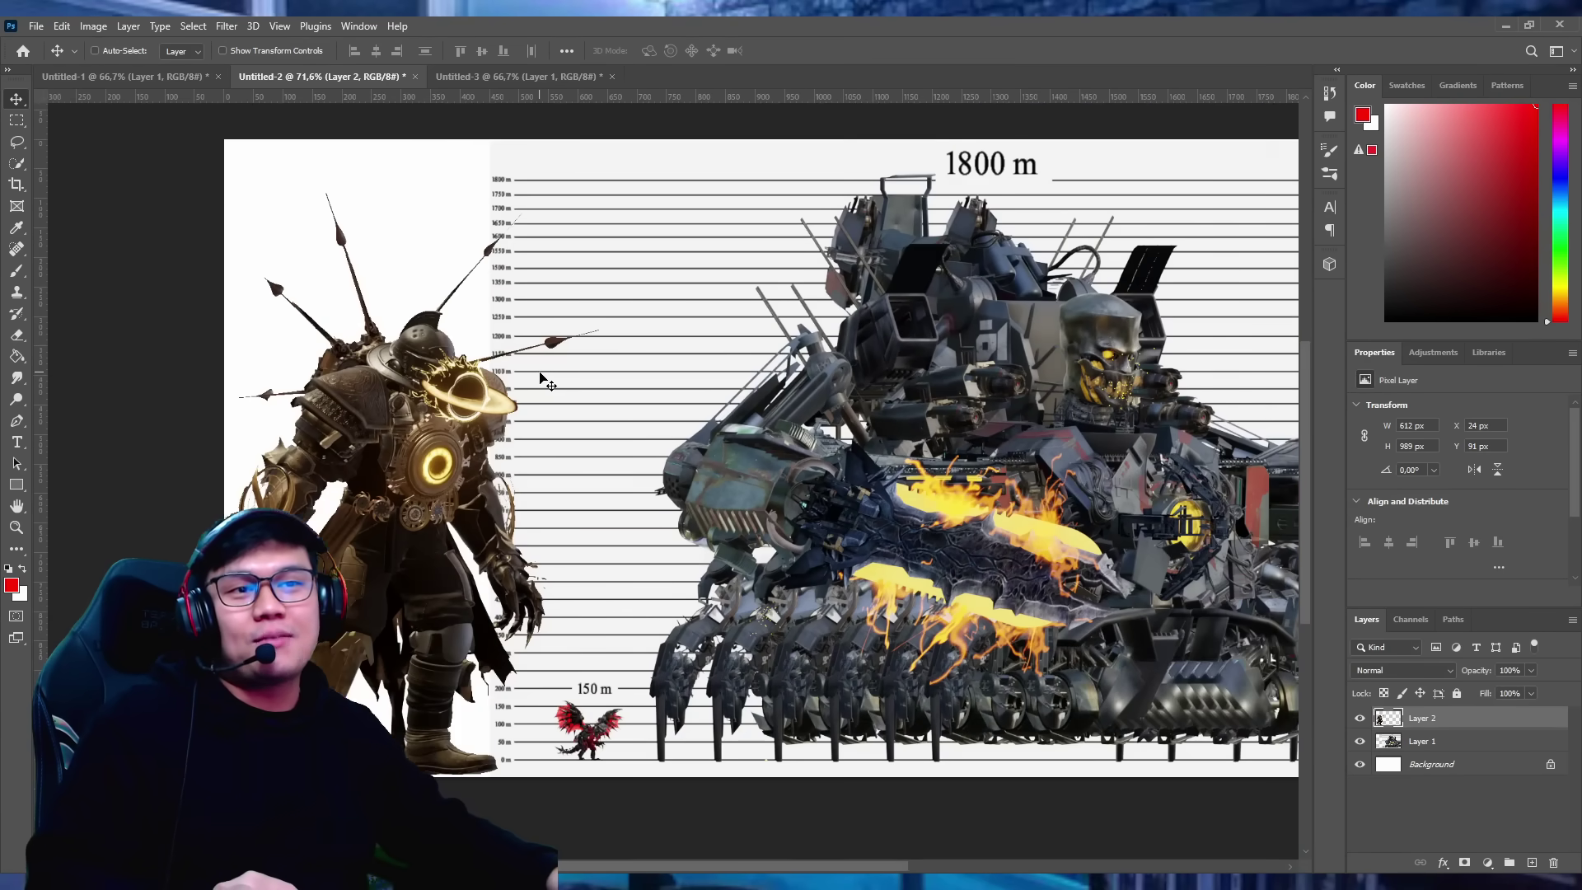
{"action": "scroll", "coordinate": [599, 388], "scroll_direction": "up", "scroll_amount": 1}
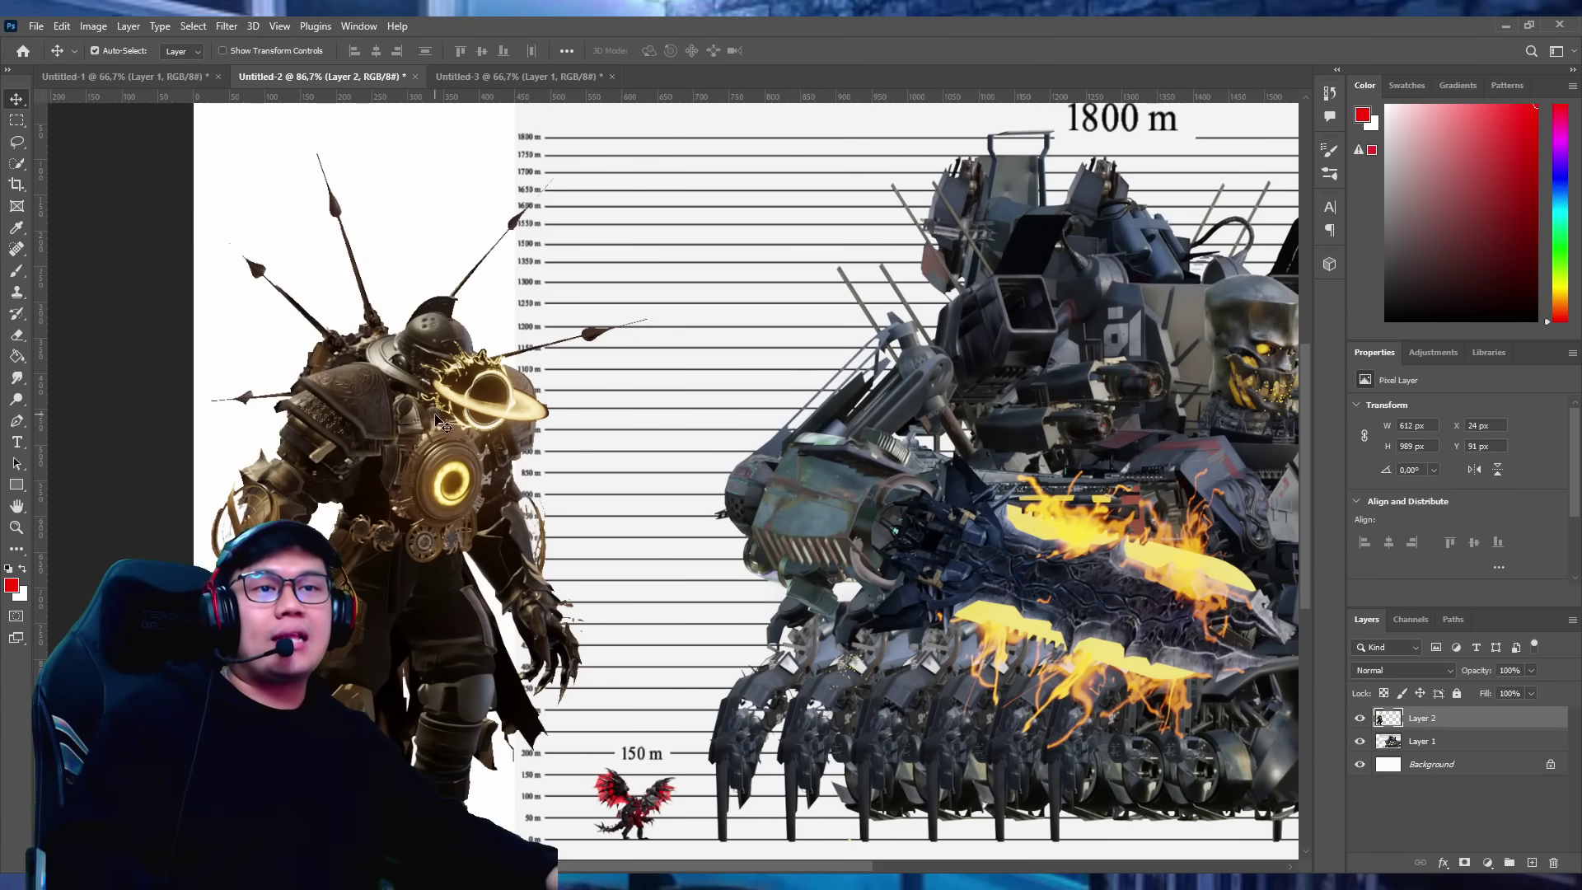
{"action": "key", "text": "ctrl+t"}
{"action": "left_click_drag", "start_coordinate": [649, 151], "coordinate": [509, 548]}
{"action": "key", "text": "Return"}
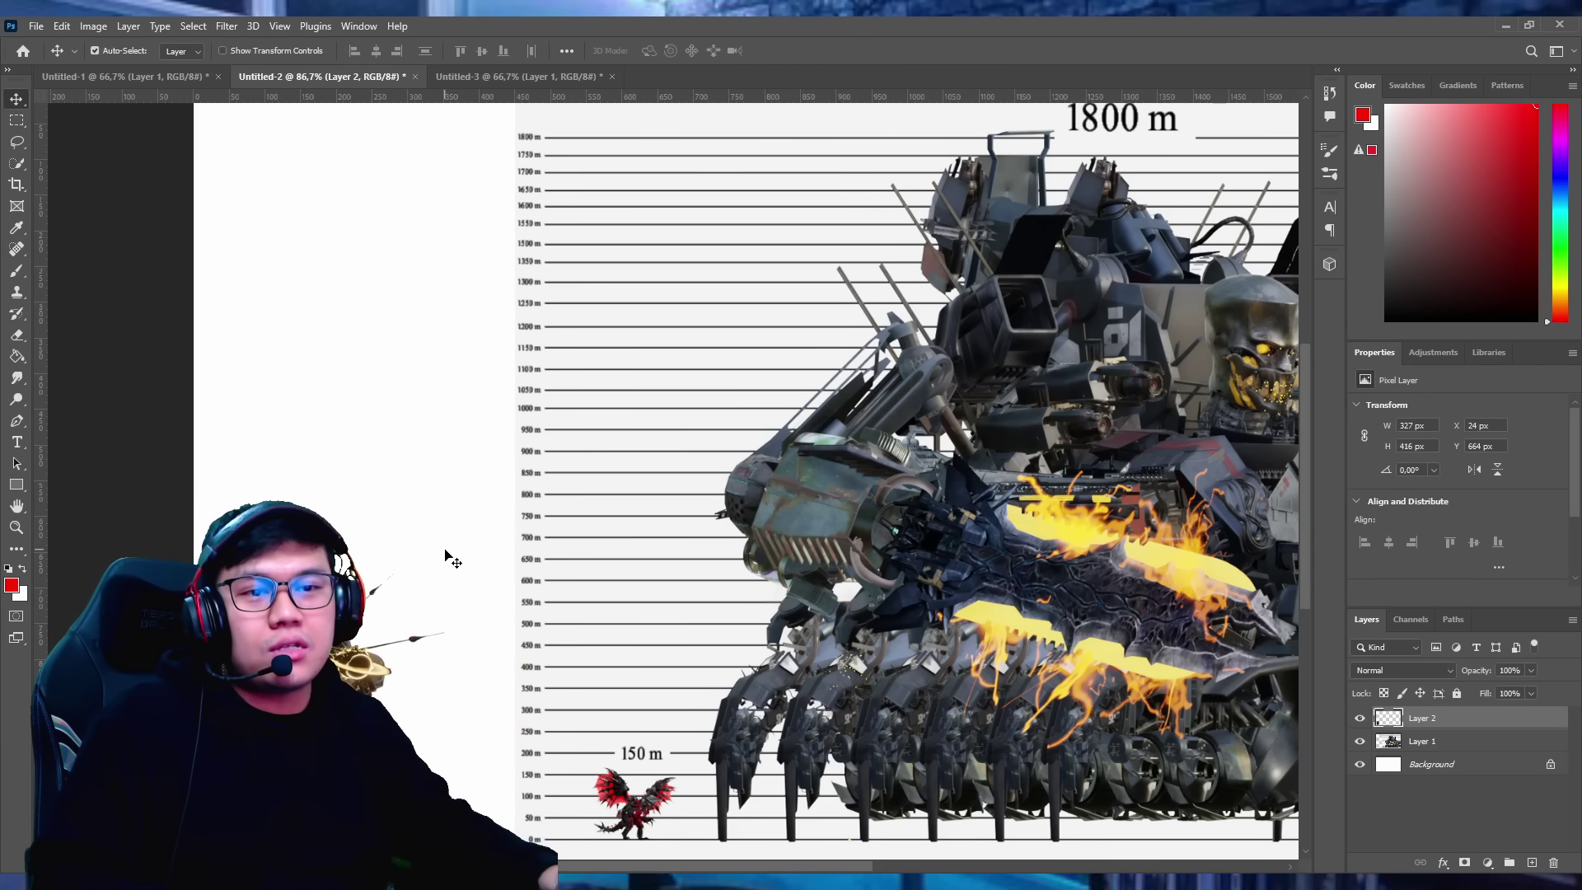
{"action": "left_click_drag", "start_coordinate": [359, 675], "coordinate": [470, 701]}
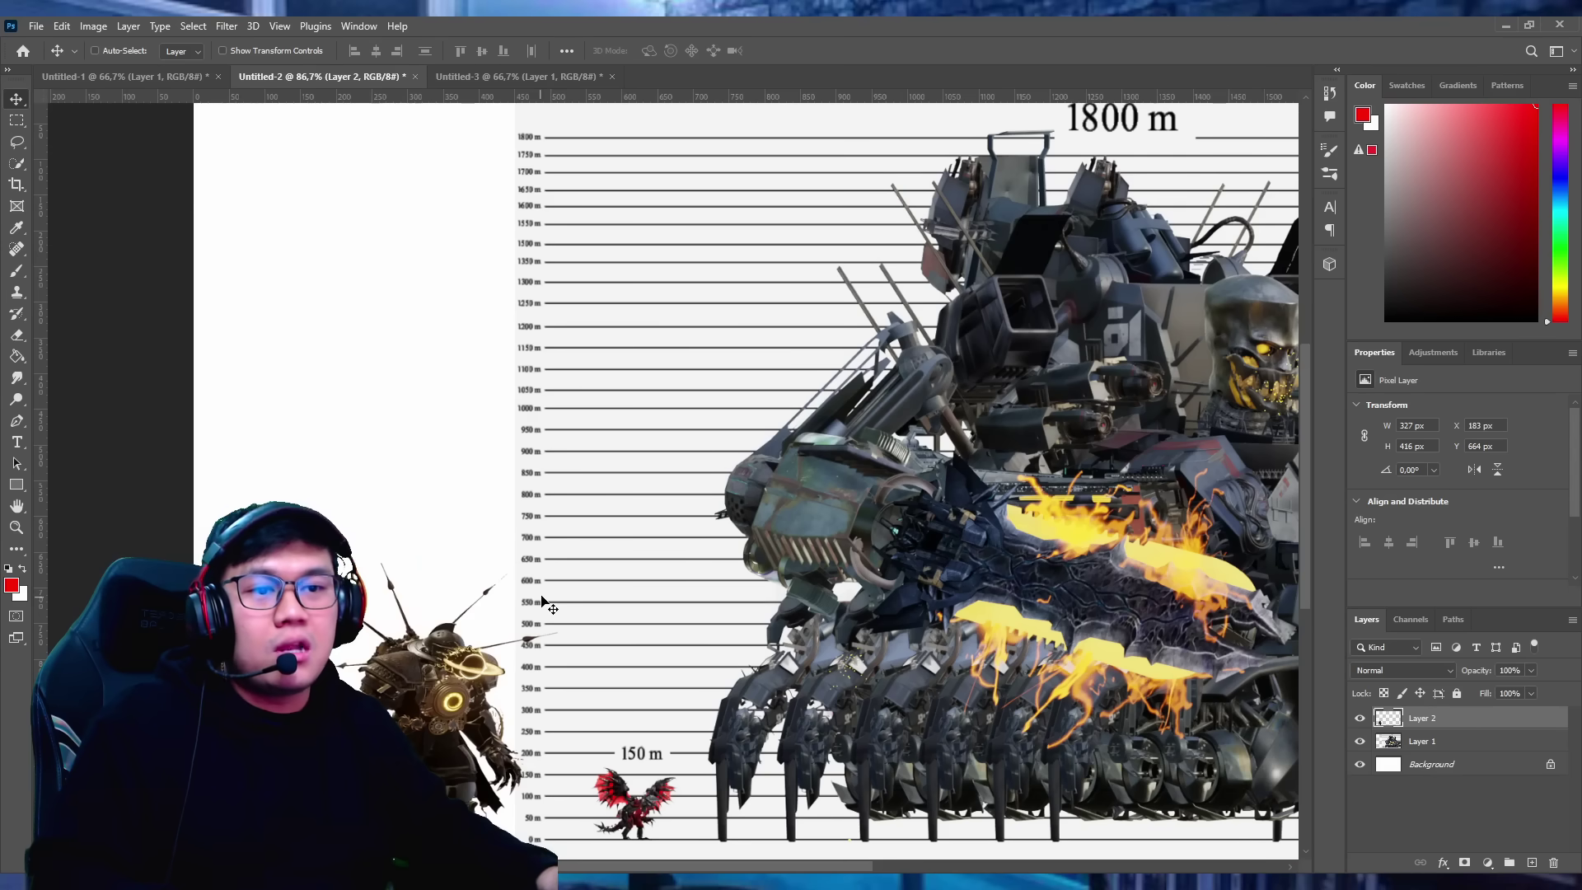
- Shrink the armoured figure to about 215 × 314 px and place it over the small red dragon, at about X 517, Y 766 px
{"action": "key", "text": "ctrl+t"}
{"action": "left_click_drag", "start_coordinate": [544, 564], "coordinate": [546, 578]}
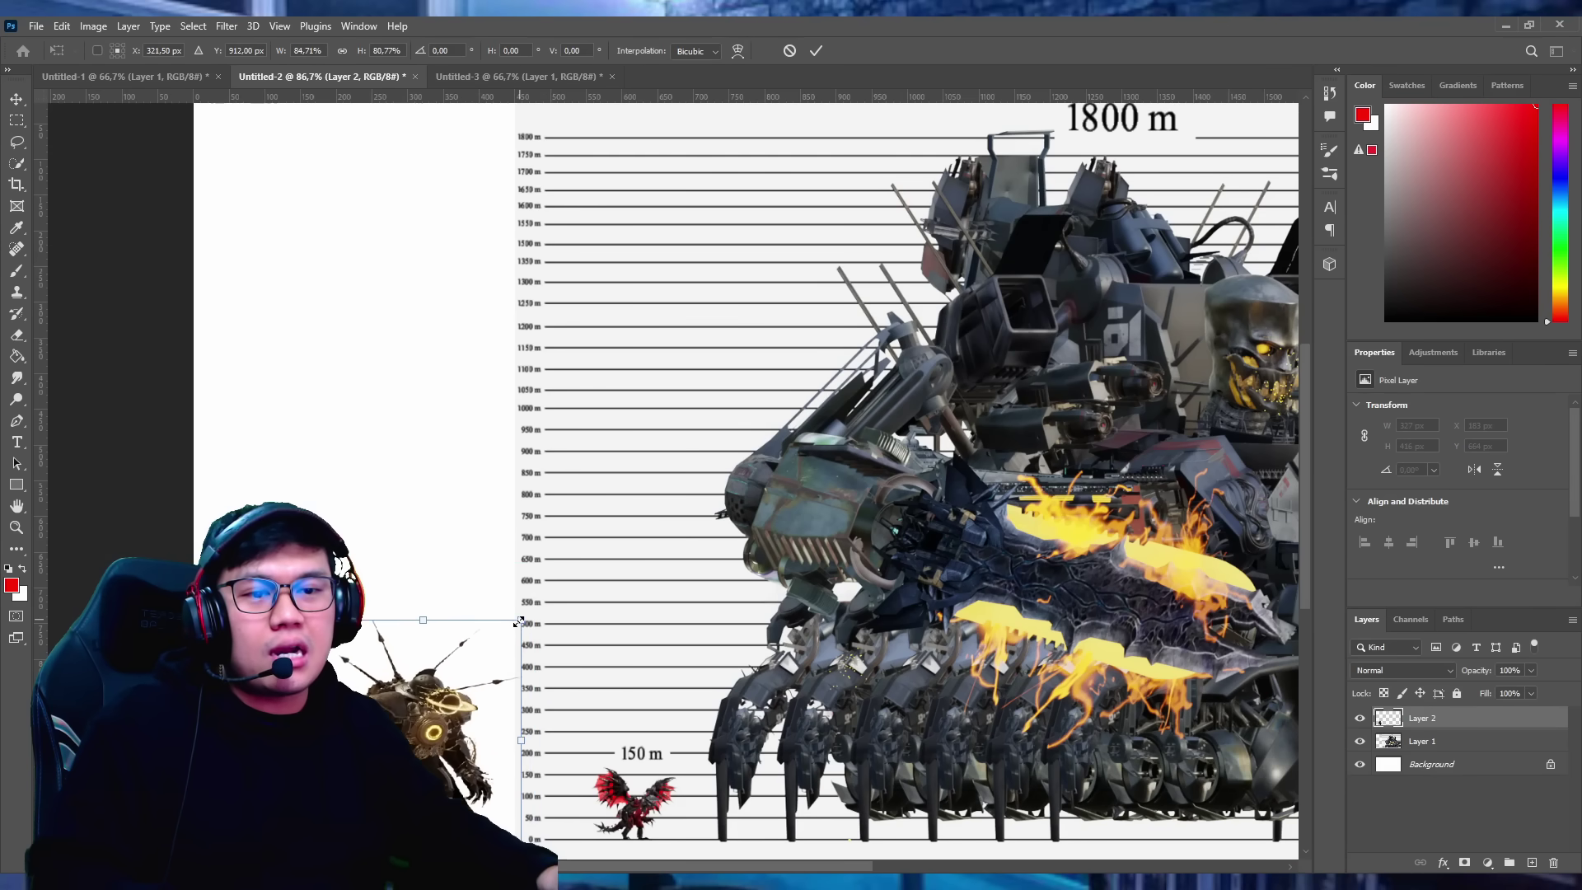
{"action": "scroll", "coordinate": [511, 607], "scroll_direction": "down", "scroll_amount": 2}
{"action": "left_click_drag", "start_coordinate": [459, 651], "coordinate": [509, 655]}
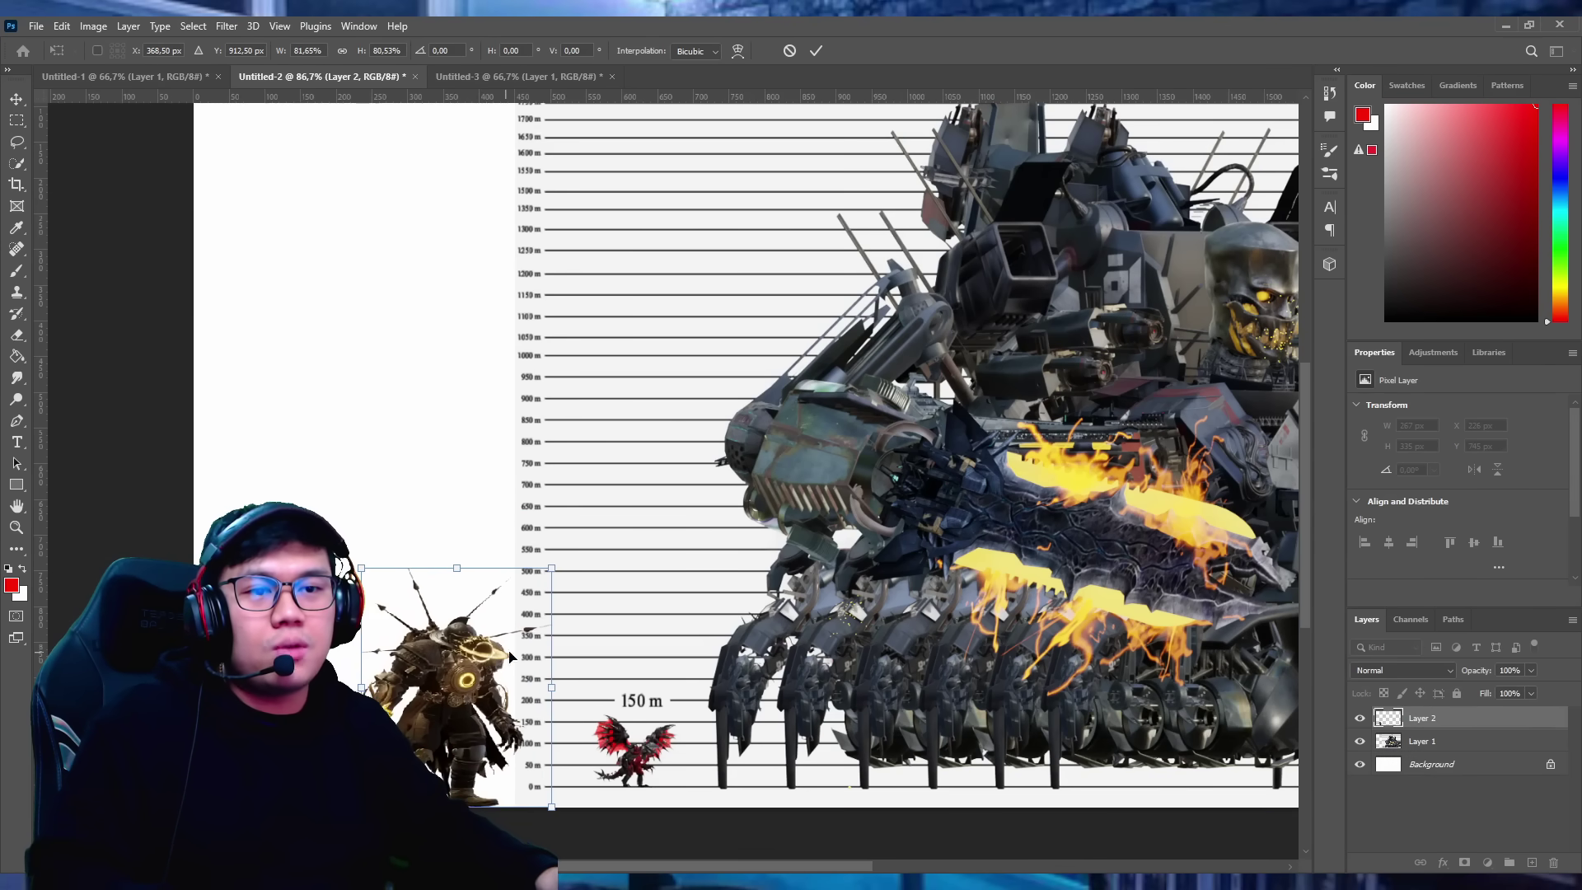
{"action": "left_click_drag", "start_coordinate": [547, 574], "coordinate": [517, 581]}
{"action": "key", "text": "Return"}
{"action": "left_click_drag", "start_coordinate": [457, 651], "coordinate": [648, 652]}
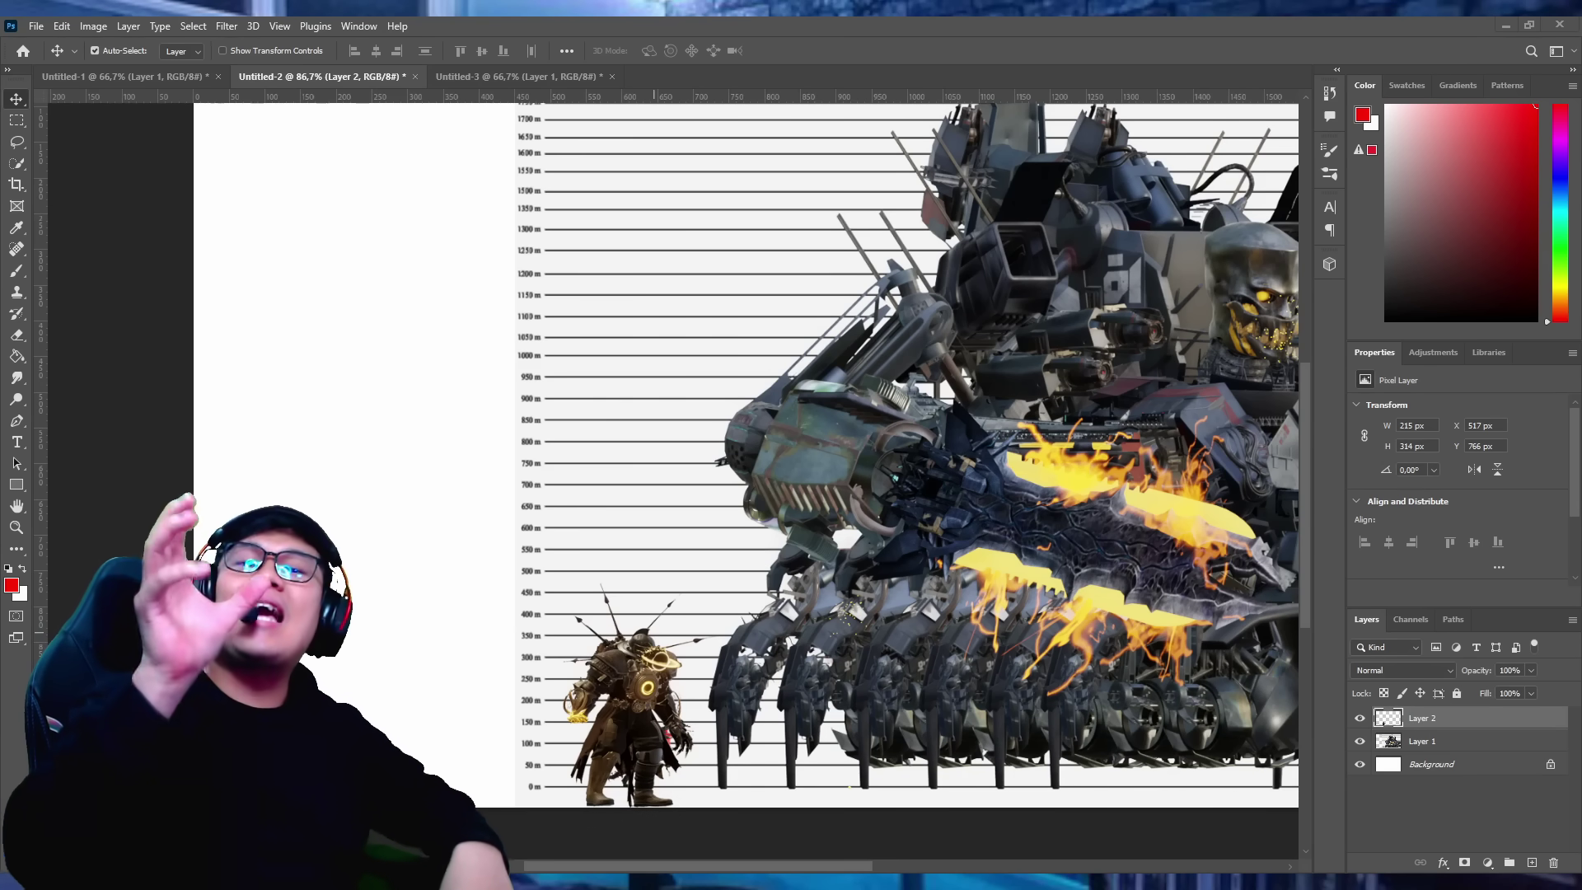
- Try enlarging the armoured figure to about 533 × 821 px beside the mech, and undo the enlargement
{"action": "scroll", "coordinate": [849, 504], "scroll_direction": "right", "scroll_amount": 3}
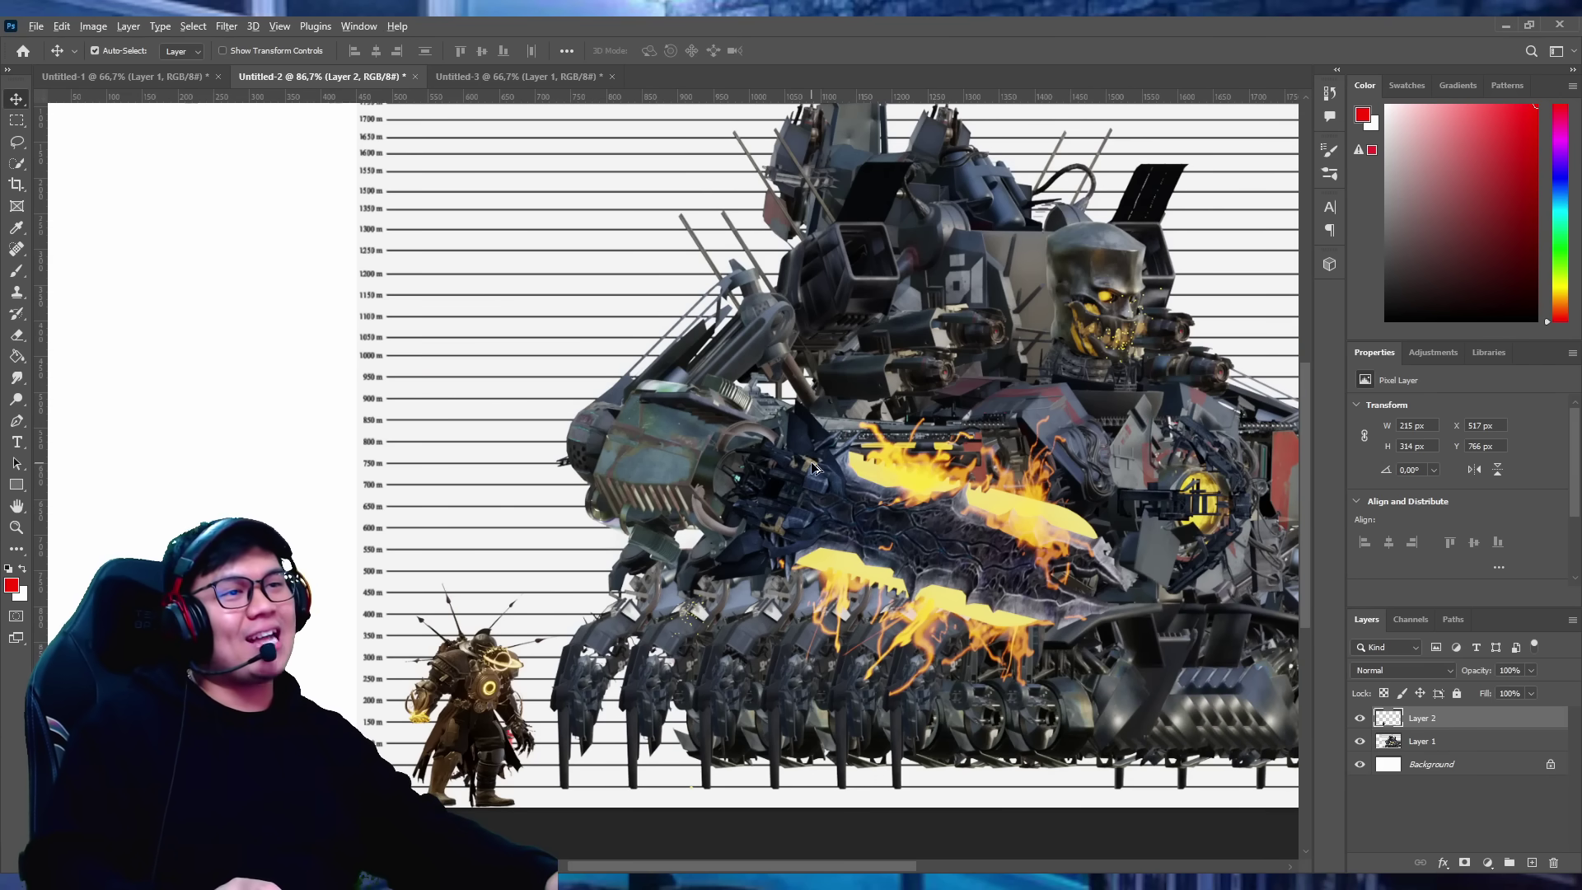
{"action": "scroll", "coordinate": [811, 463], "scroll_direction": "down", "scroll_amount": 3}
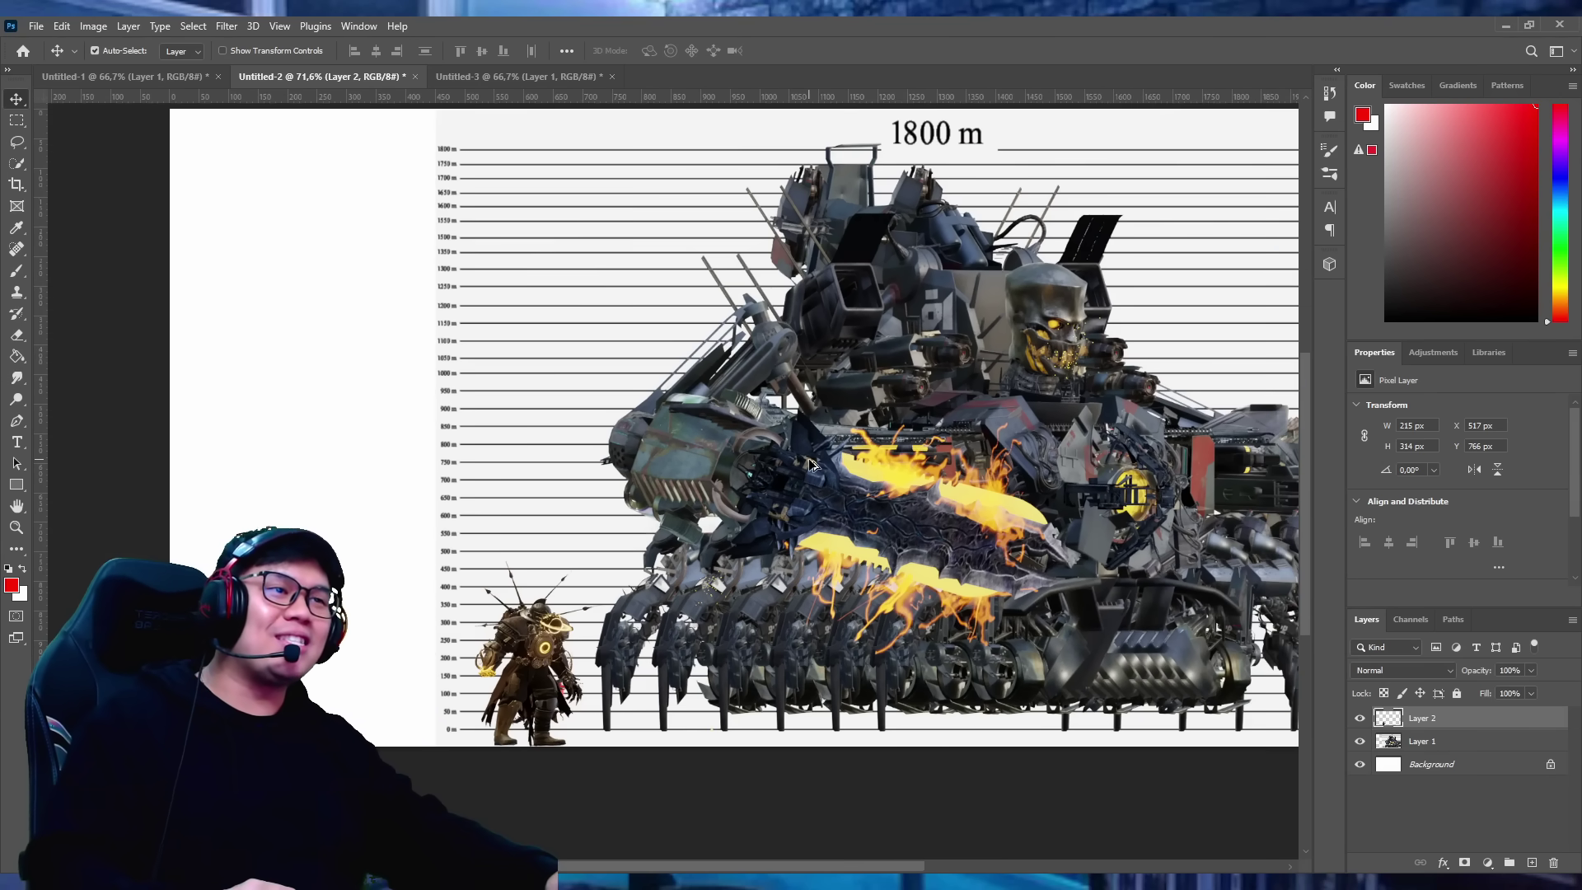
{"action": "scroll", "coordinate": [807, 464], "scroll_direction": "up", "scroll_amount": 1}
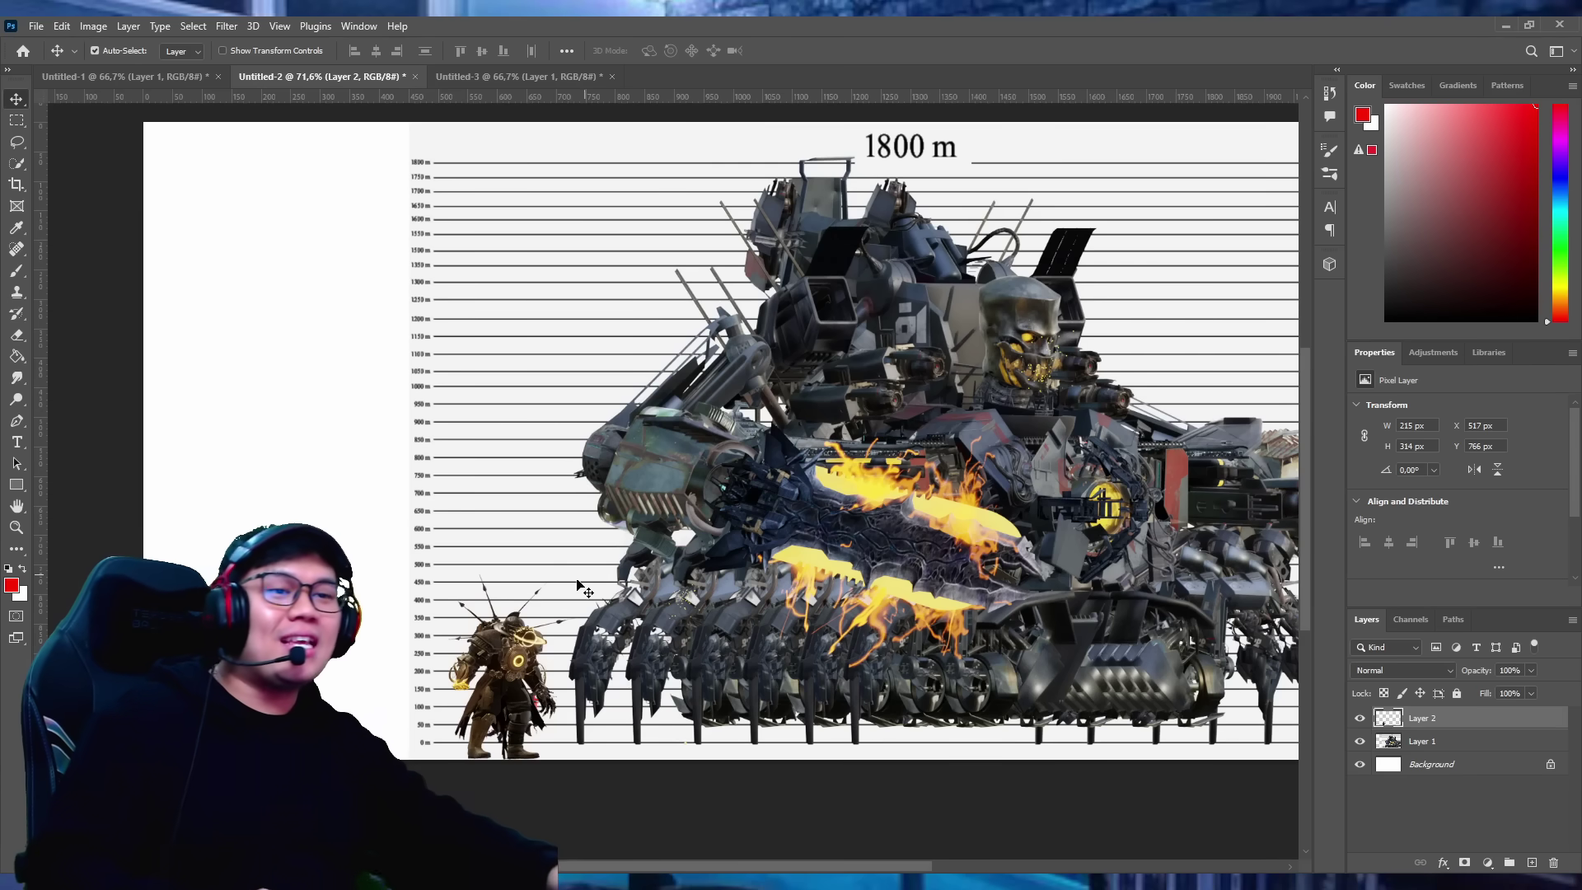
{"action": "key", "text": "ctrl+t"}
{"action": "left_click_drag", "start_coordinate": [449, 575], "coordinate": [255, 269]}
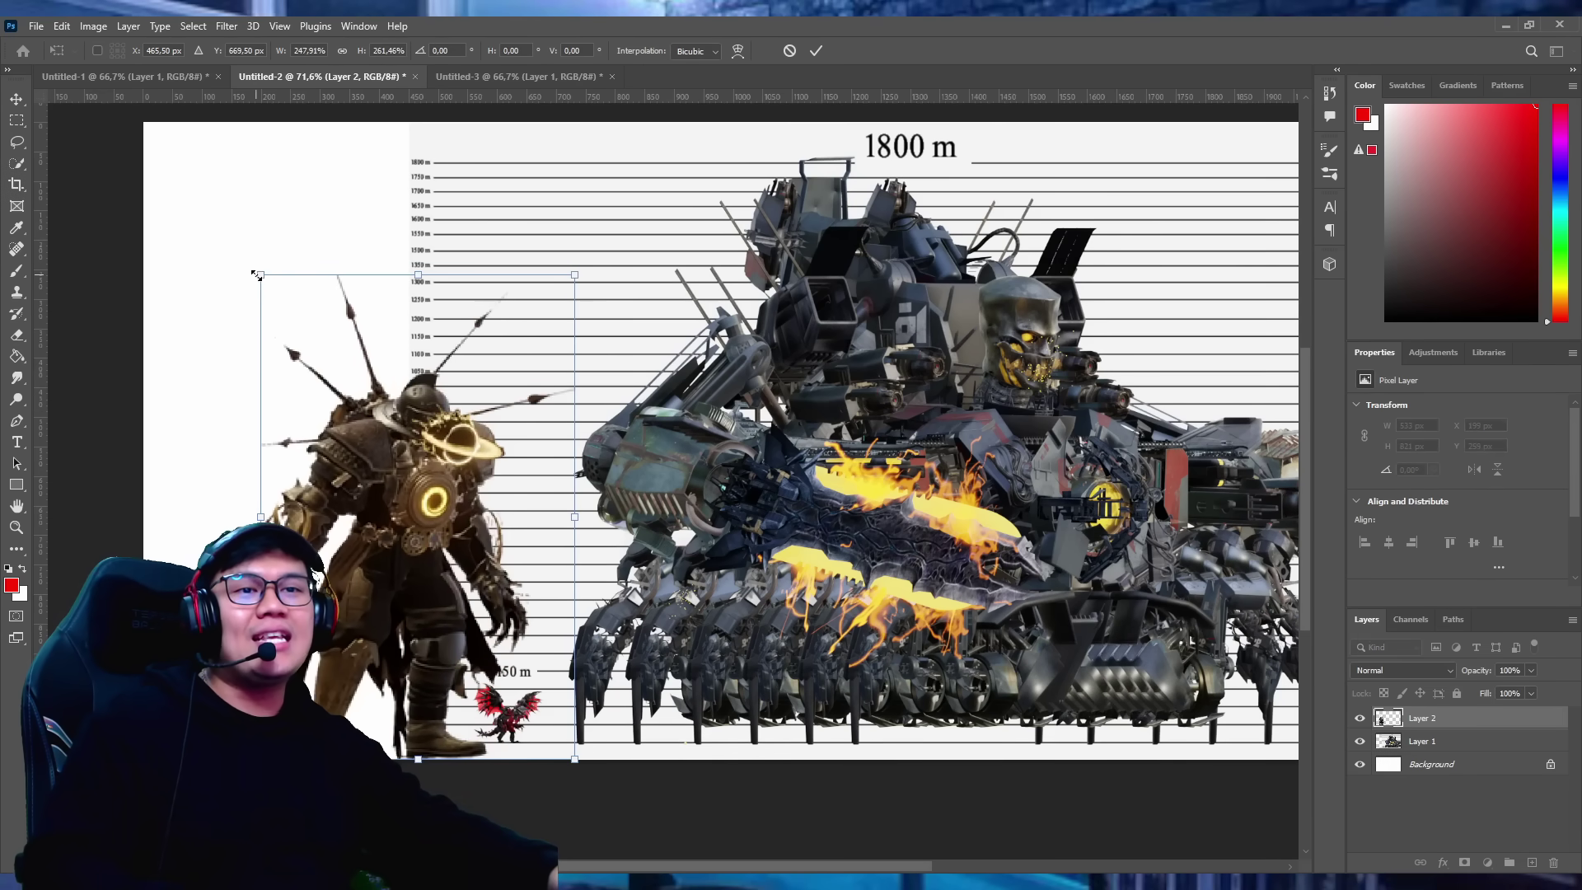
{"action": "key", "text": "Return"}
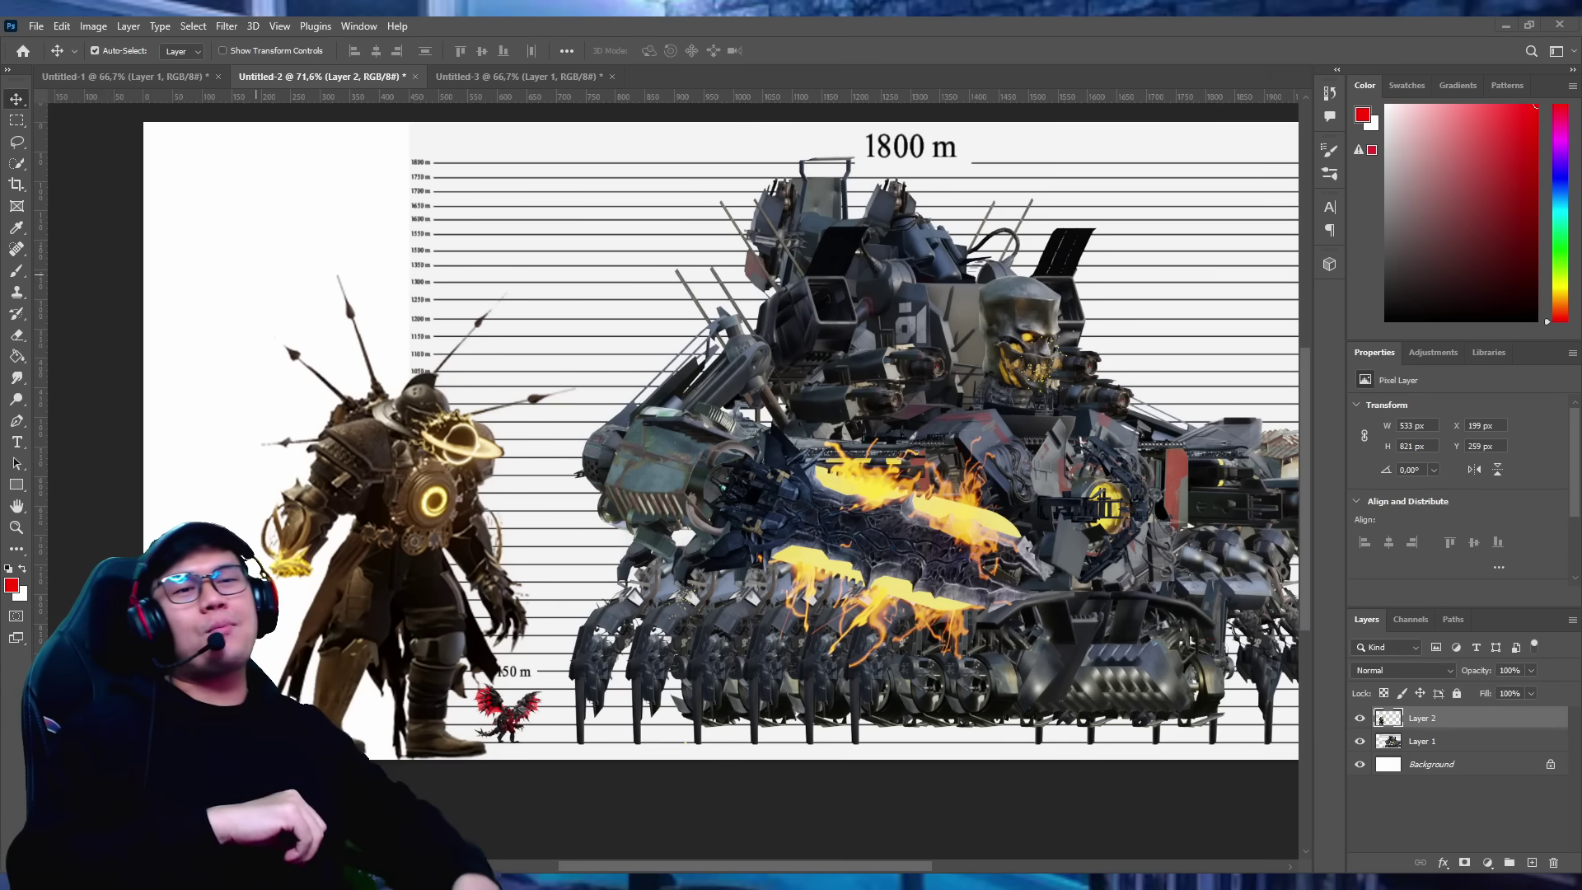
{"action": "key", "text": "ctrl+z"}
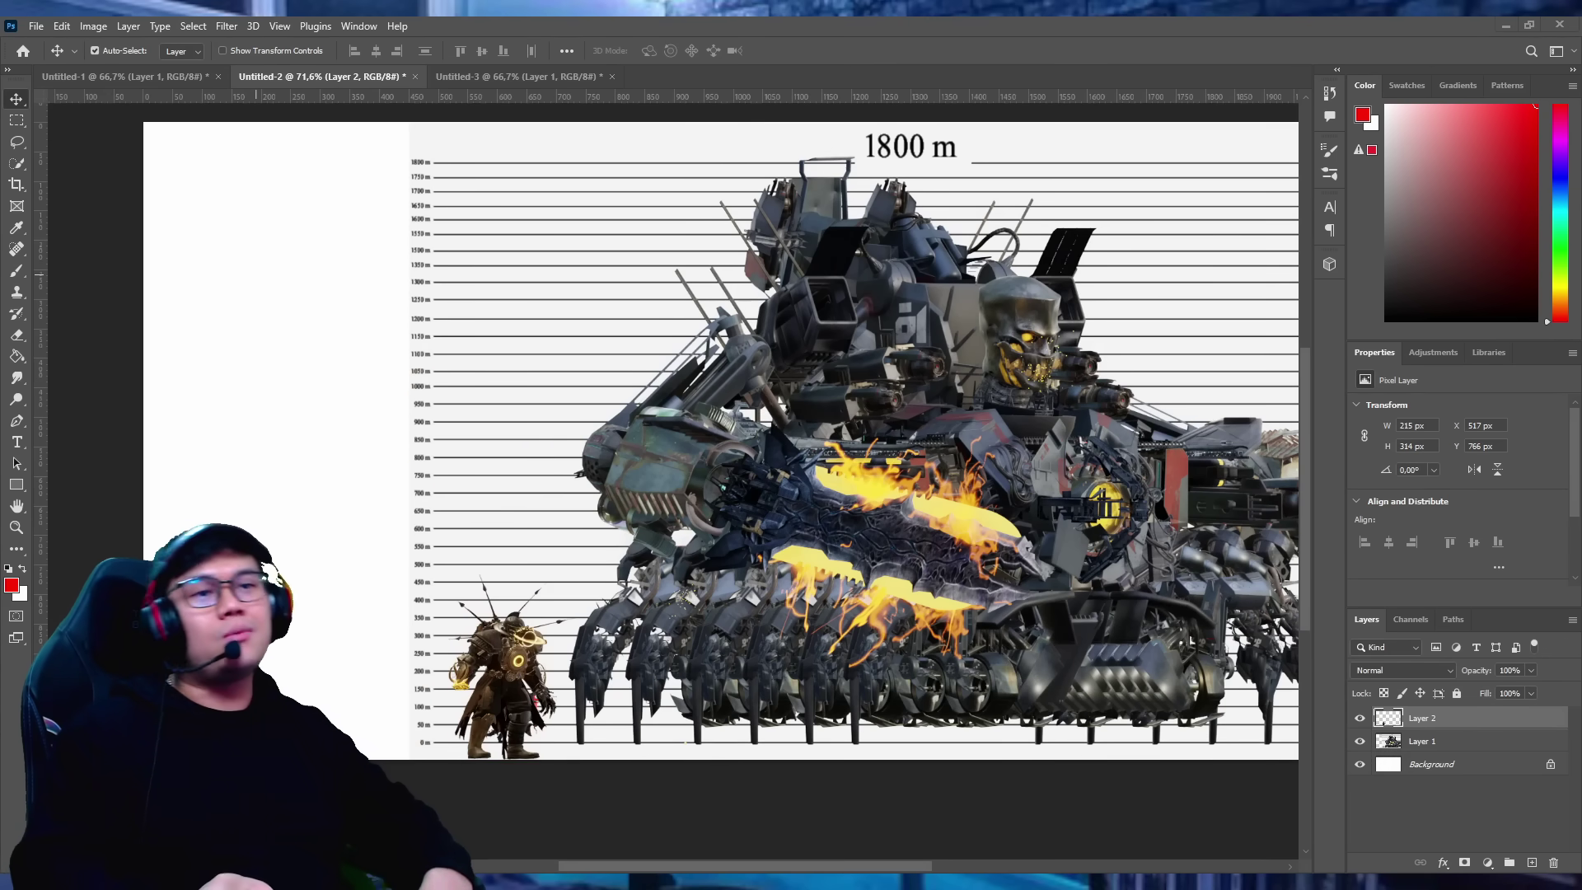